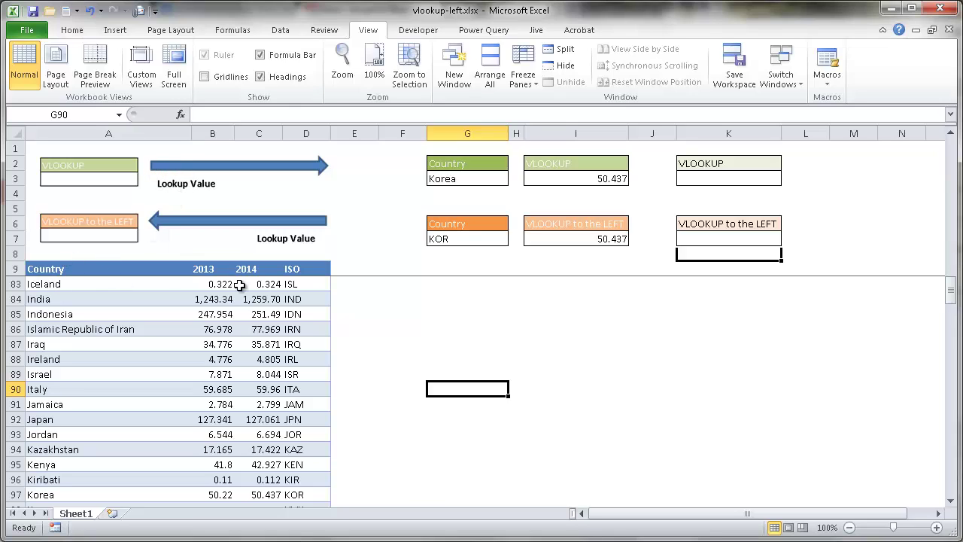
Examine the lookup country in G3 and Korea's country name, 2014 figure and ISO code in the table.
click(441, 178)
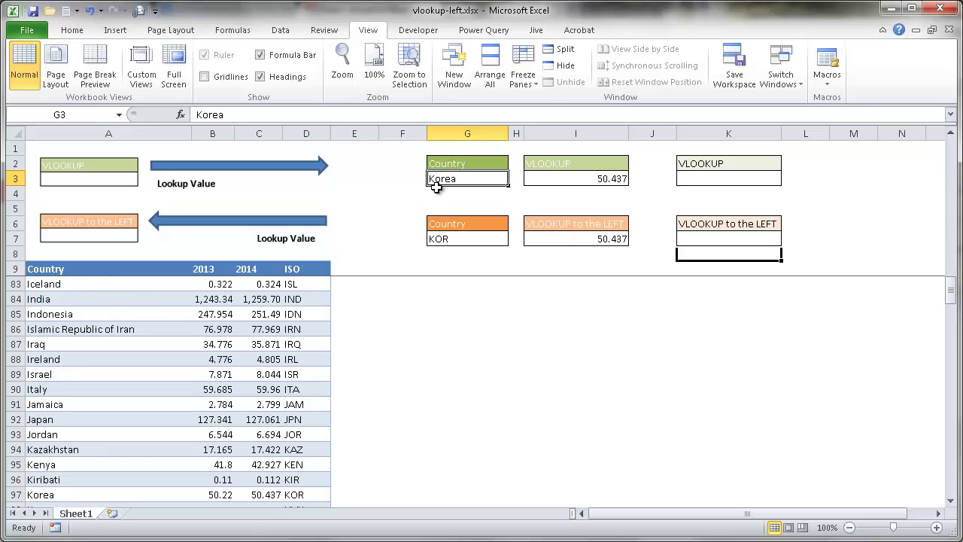
click(42, 495)
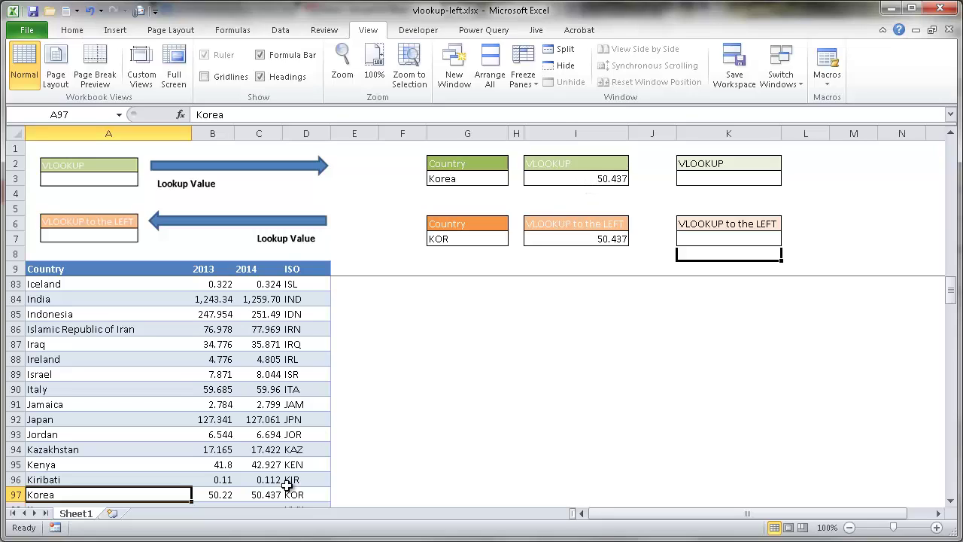
click(258, 493)
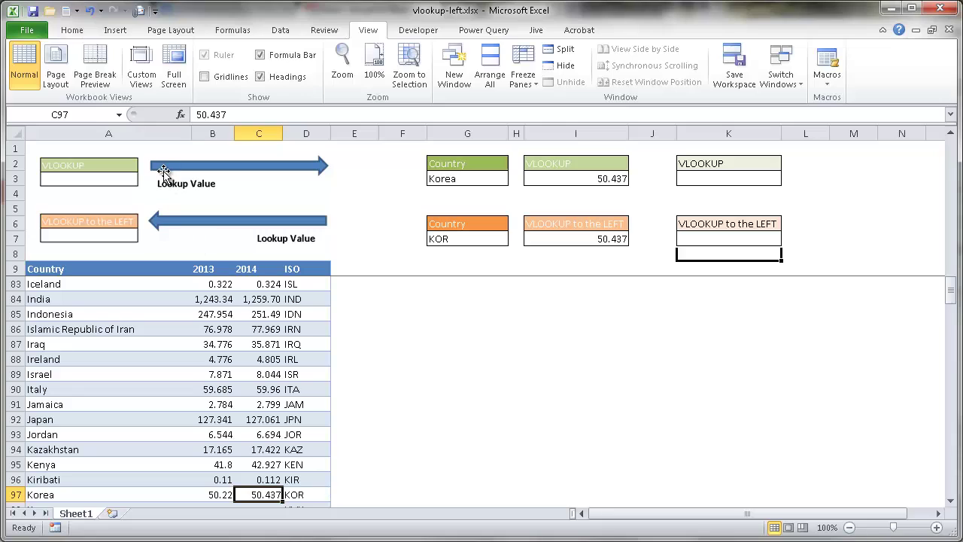
click(451, 182)
click(51, 494)
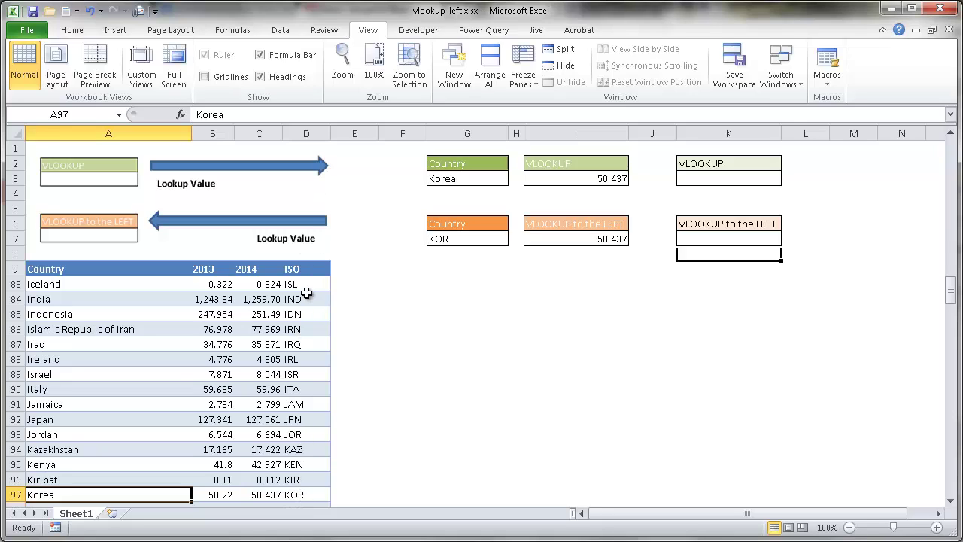
click(305, 495)
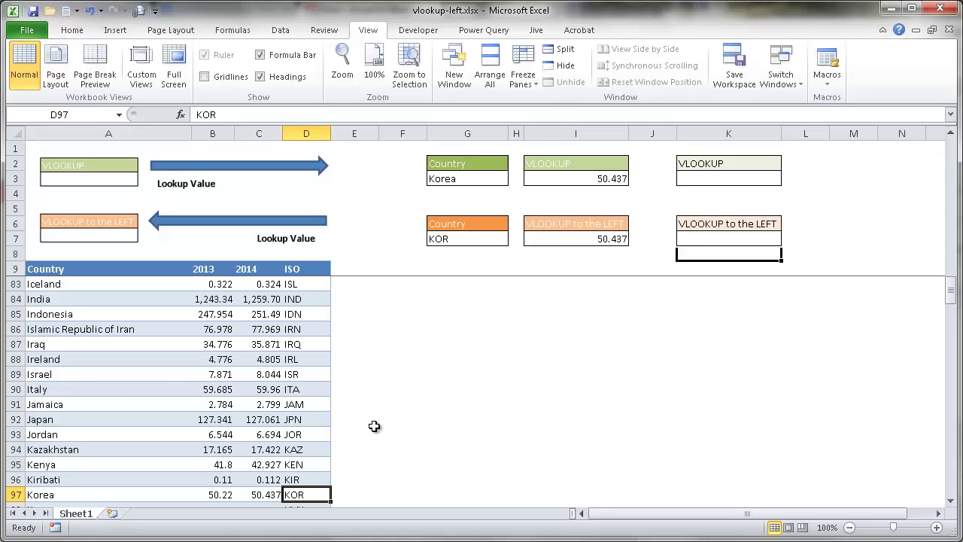
click(399, 417)
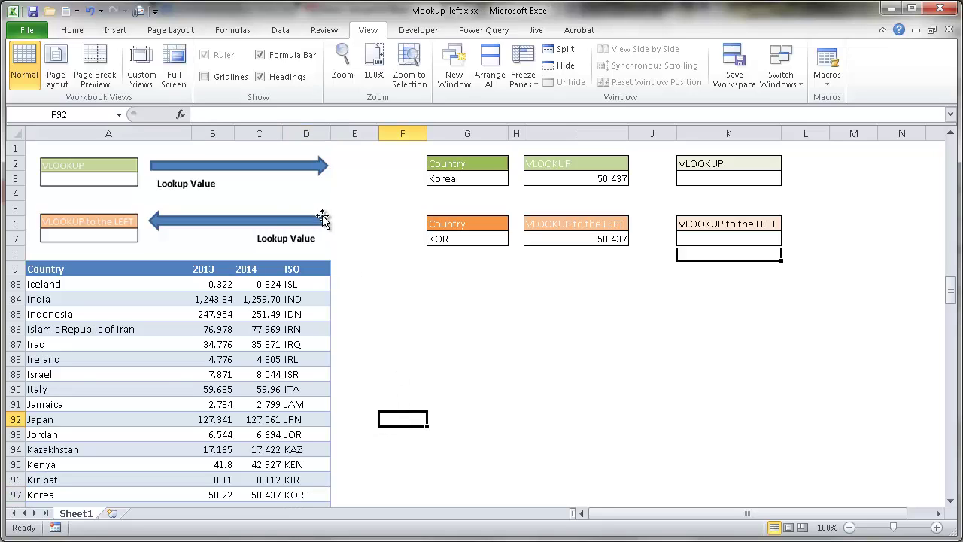
Start a VLOOKUP formula in K3 with the country in G3 as the lookup value.
click(725, 178)
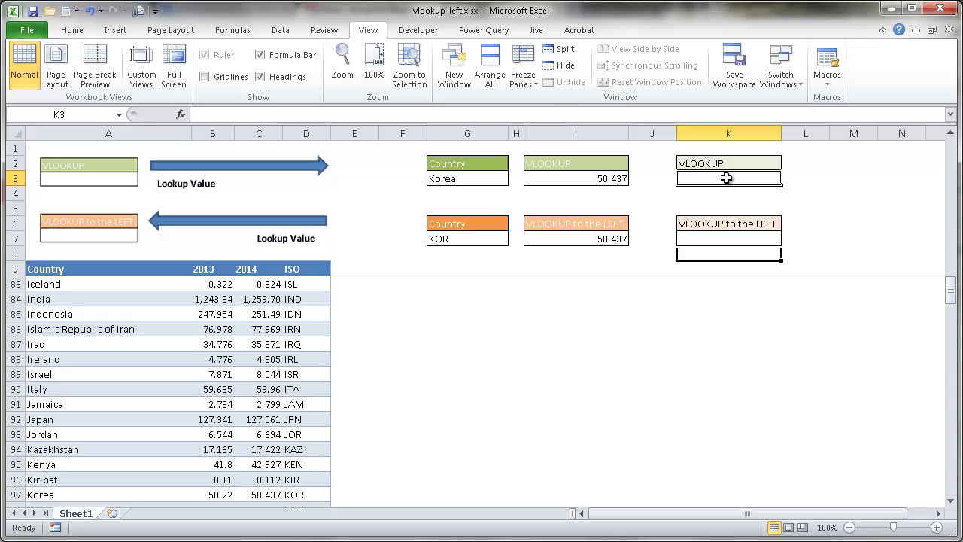
text(=)
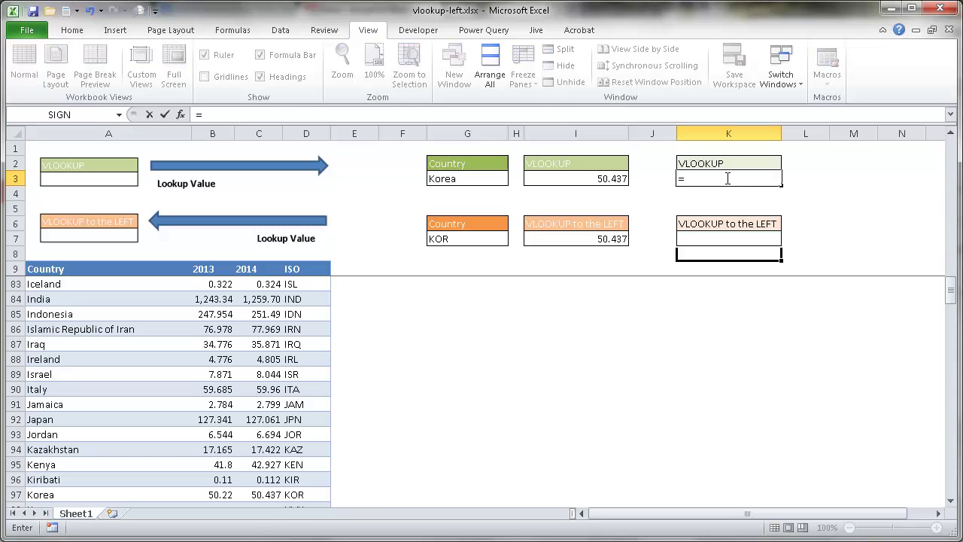
text(vl)
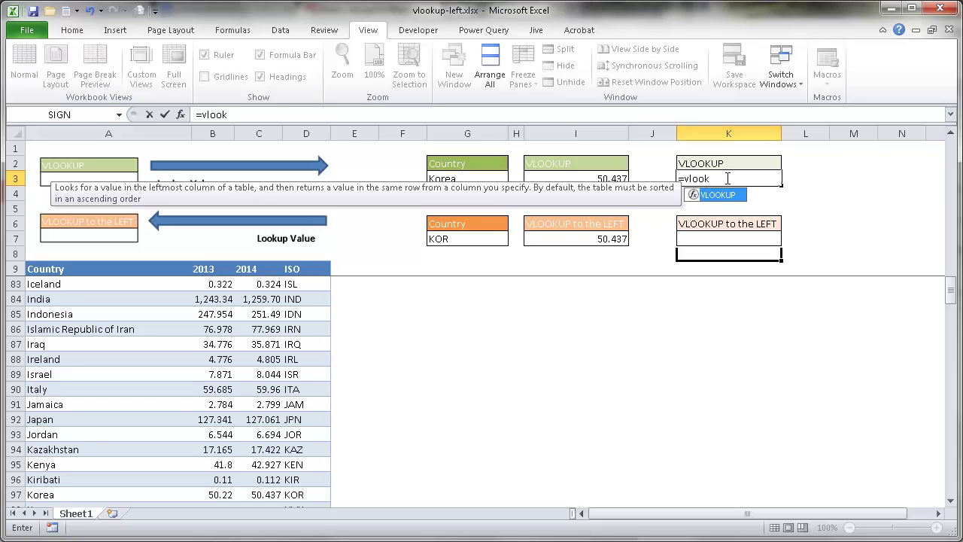
text(ook)
key(Tab)
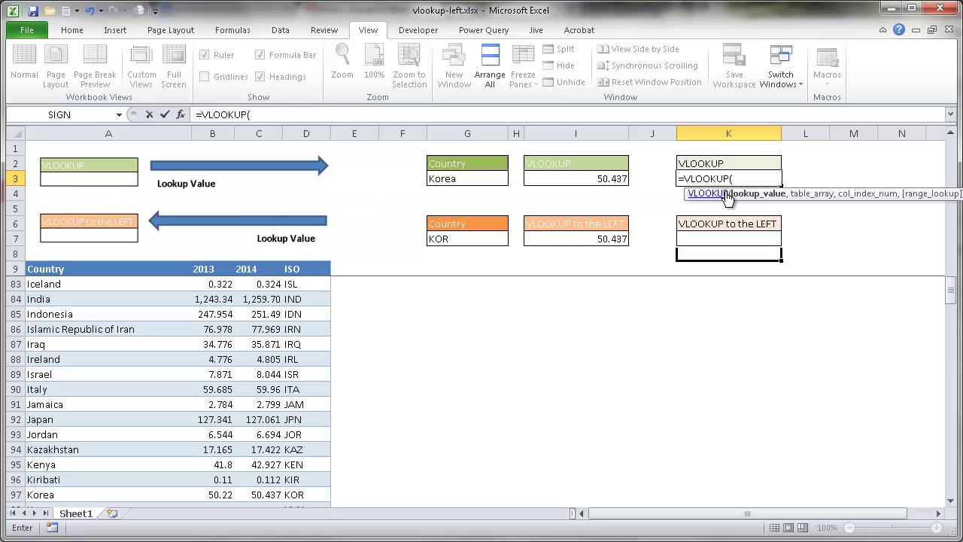
click(483, 180)
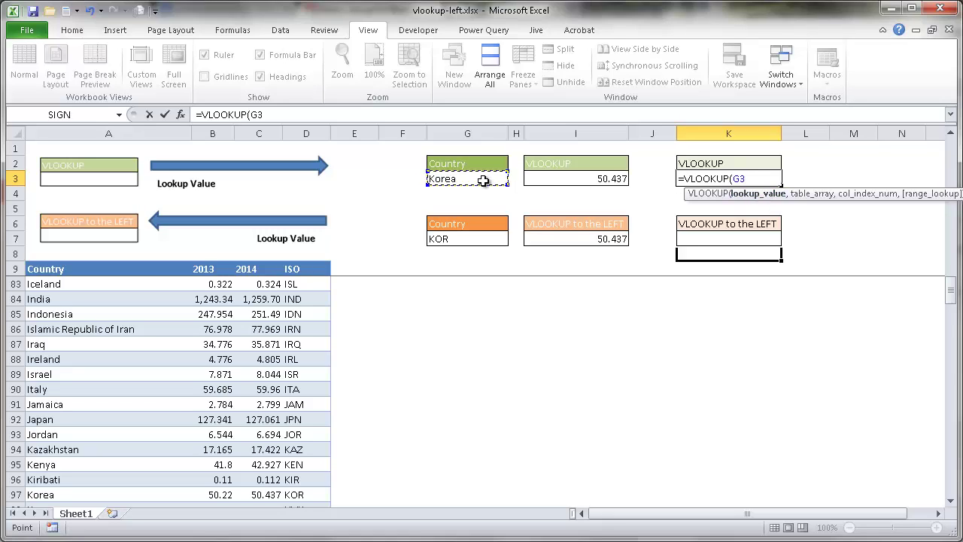
text(,)
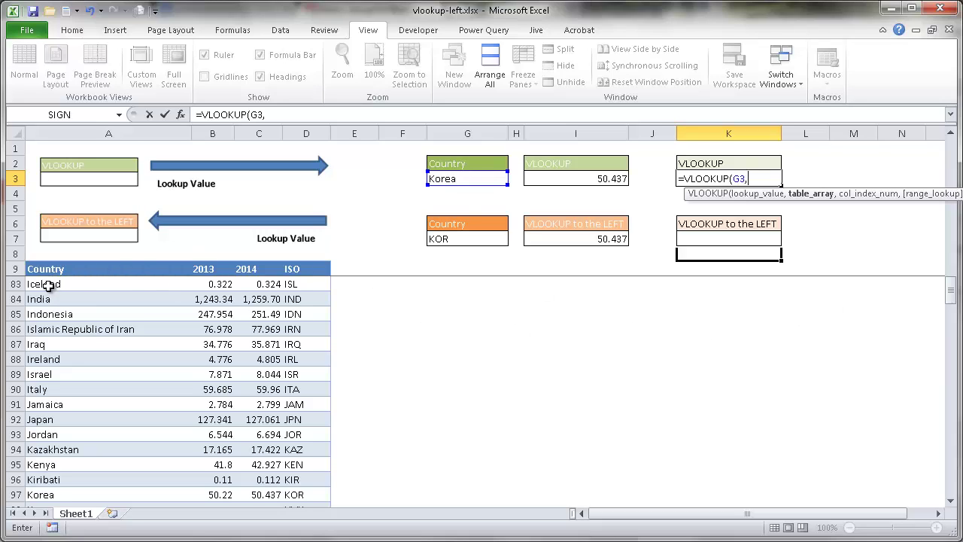
Set the K3 formula's table array to the whole country data range as the absolute reference $A$10:$D$198.
drag(951, 292, 933, 153)
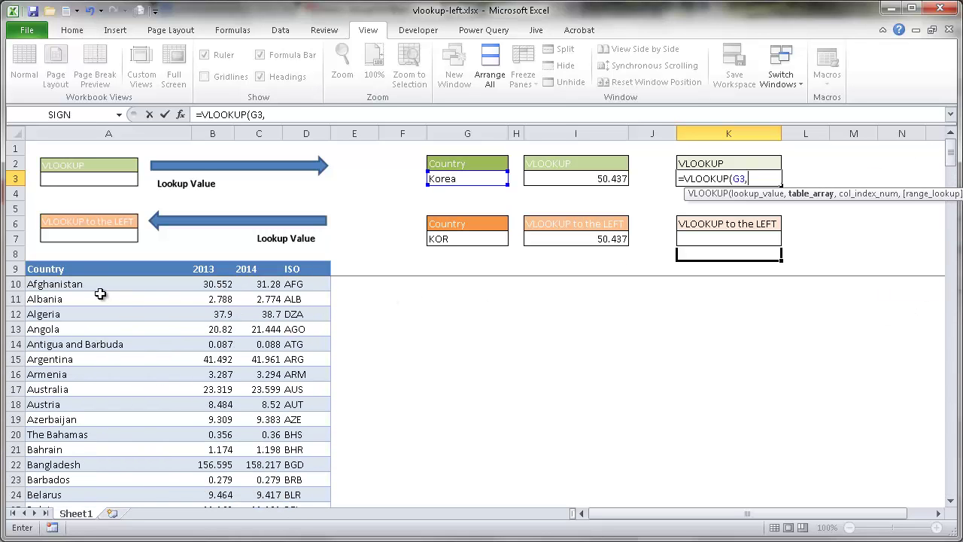
drag(87, 286, 296, 279)
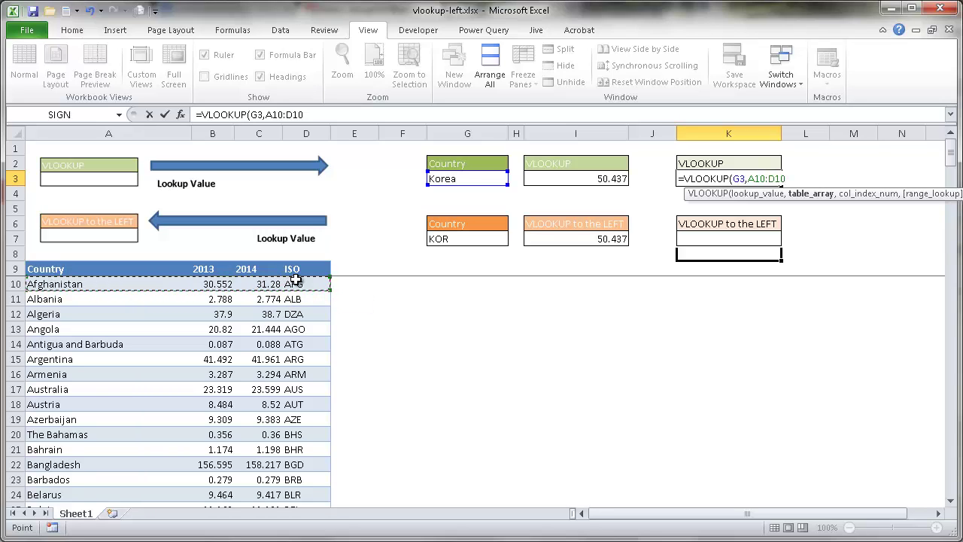
key(ctrl+shift+Down)
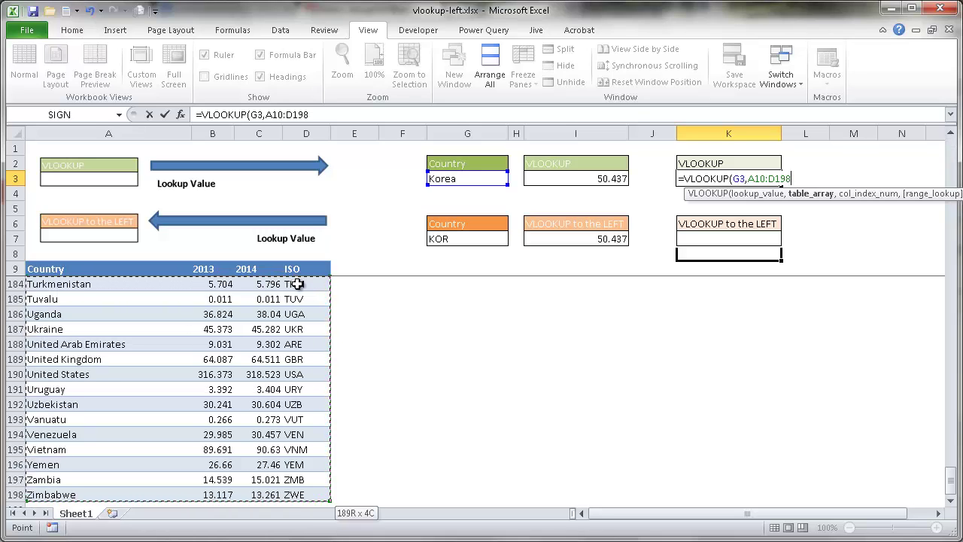
key(F4)
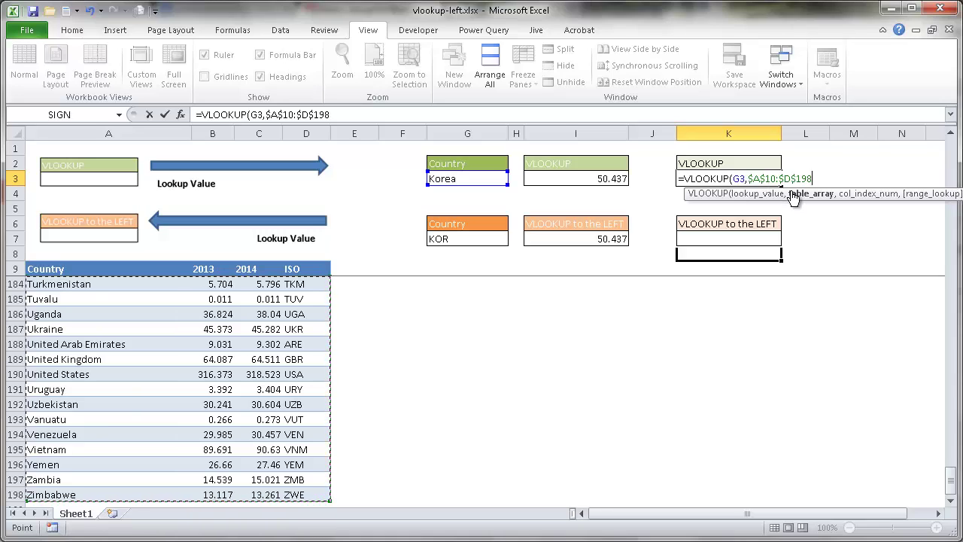
Complete the K3 VLOOKUP with column index 3 and FALSE for an exact match, and compare it with I3.
text(,3)
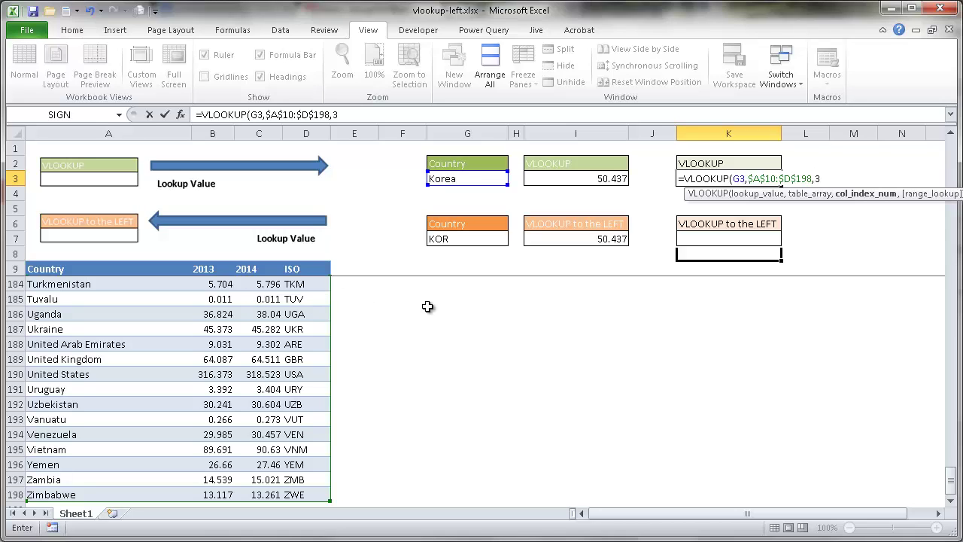
text(,)
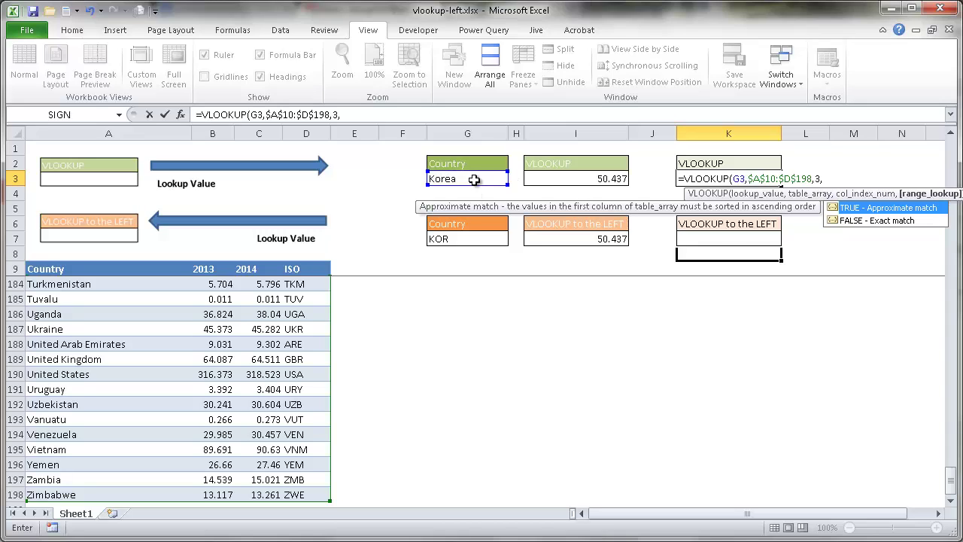
click(876, 222)
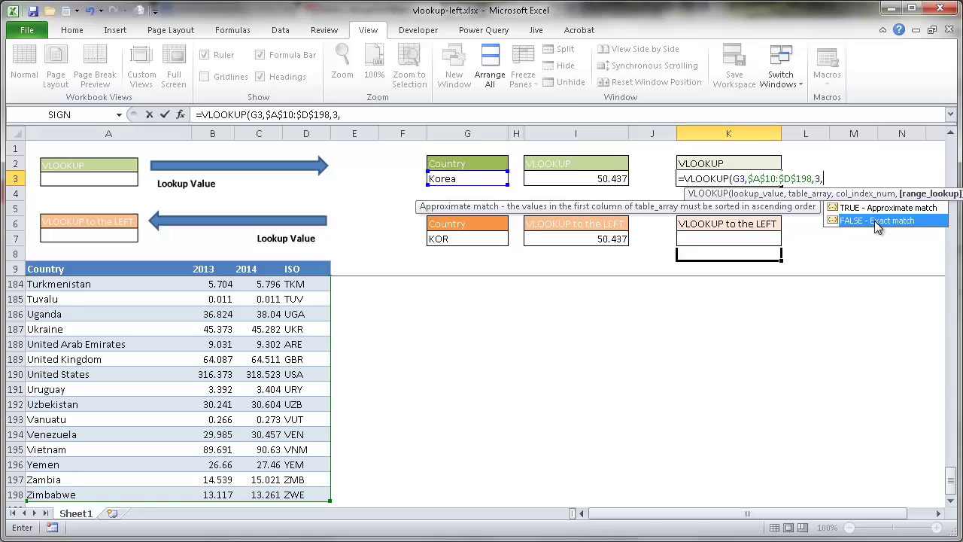
double_click(876, 220)
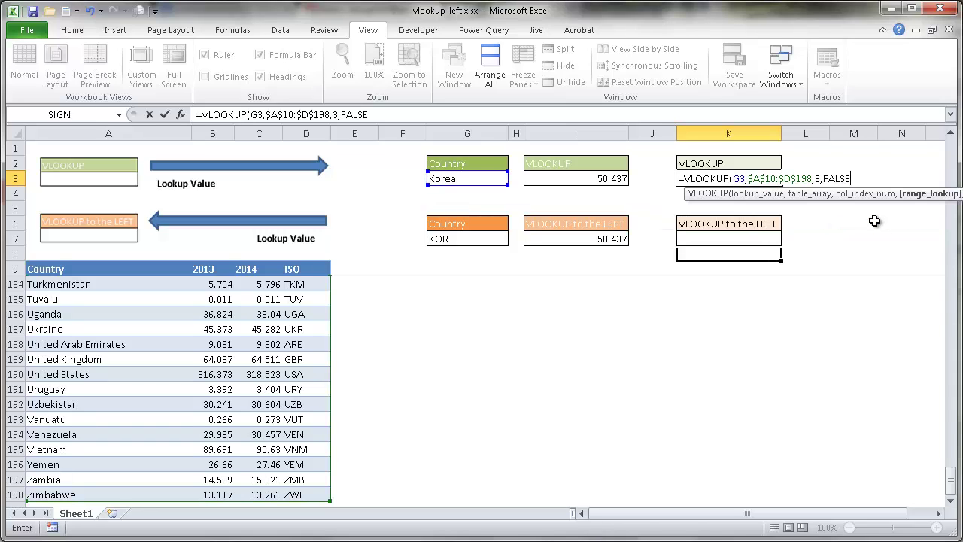
text())
key(Return)
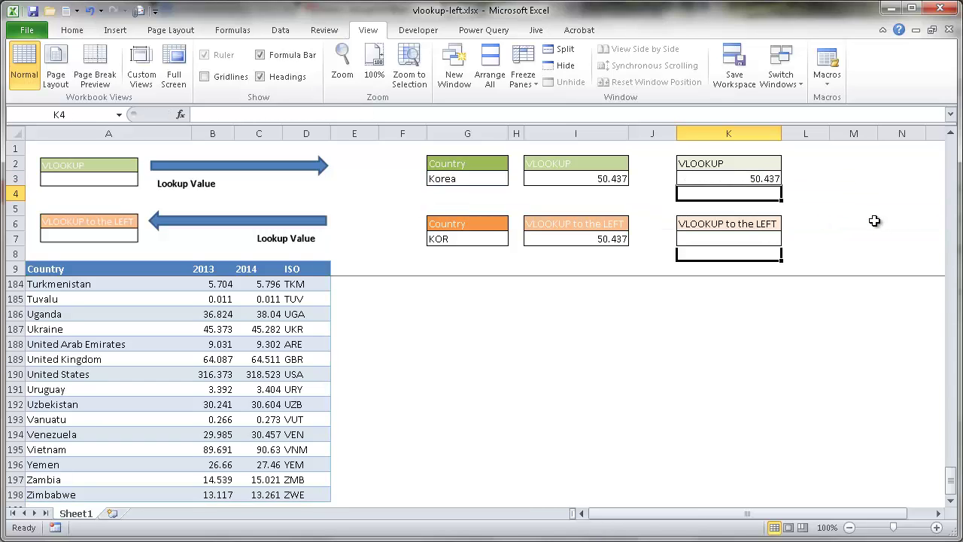
click(754, 179)
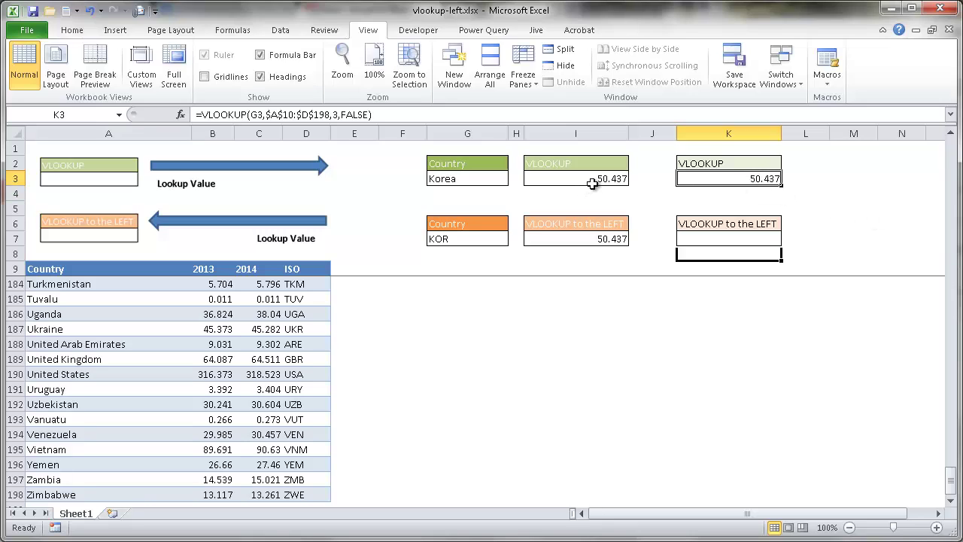
click(593, 180)
Change the lookup country in G3 to angola and check K3 against Angola's 2014 figure in the table.
click(482, 182)
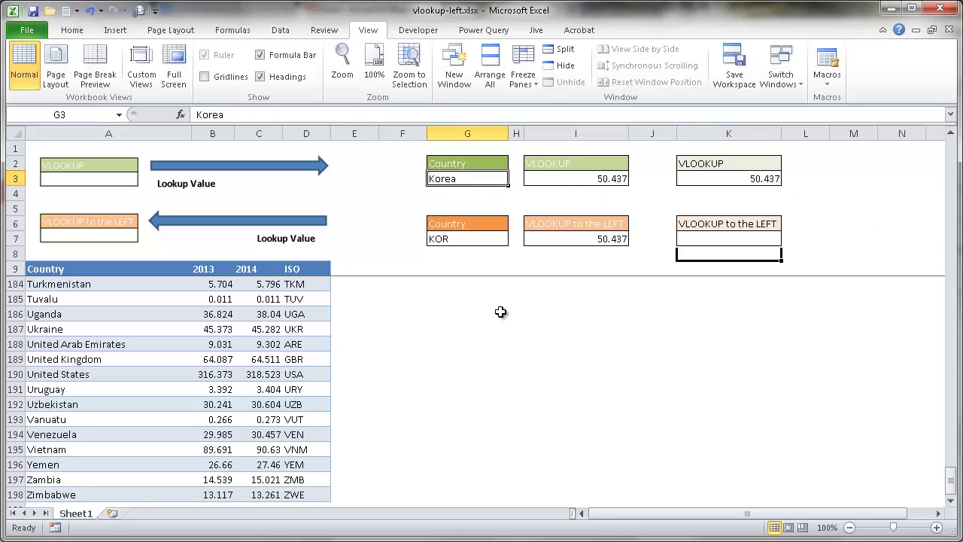
drag(950, 482, 951, 135)
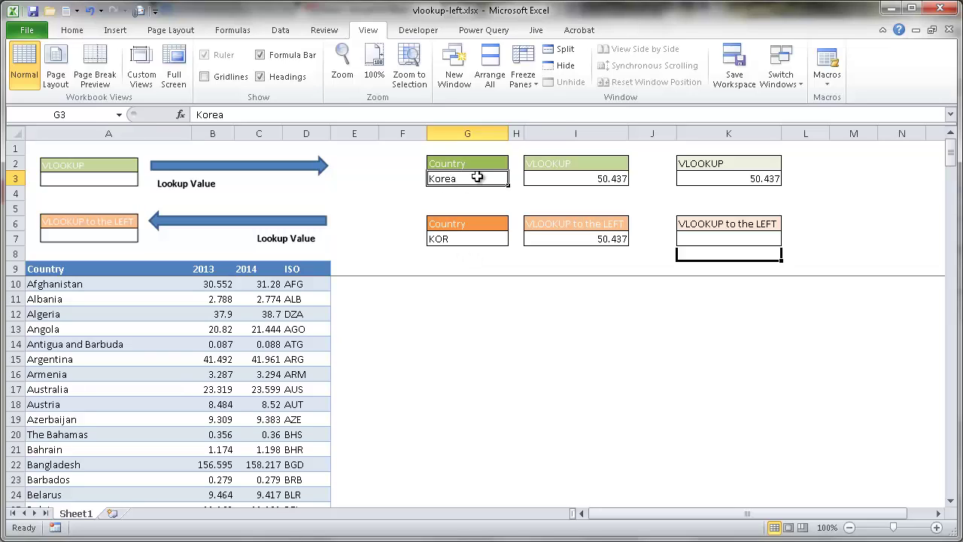
text(an)
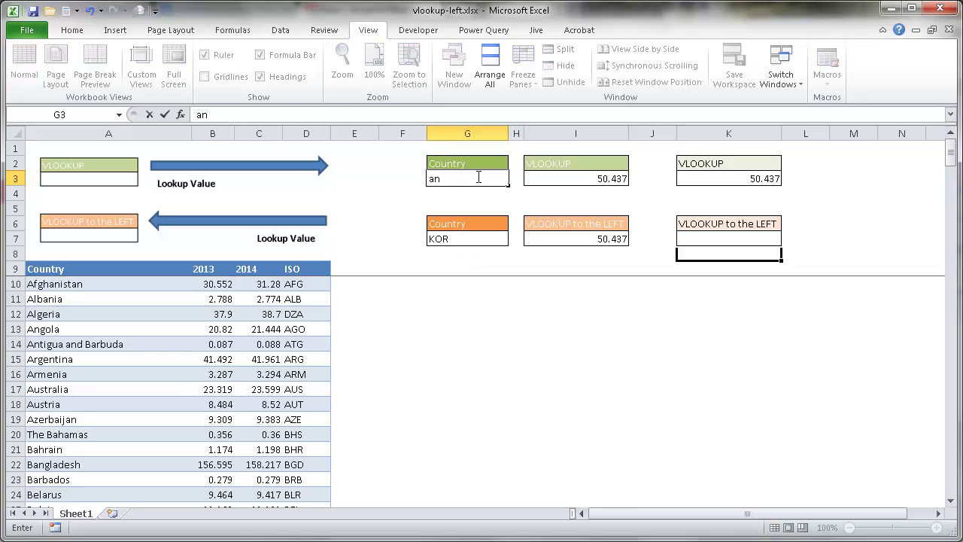
text(gola)
key(Return)
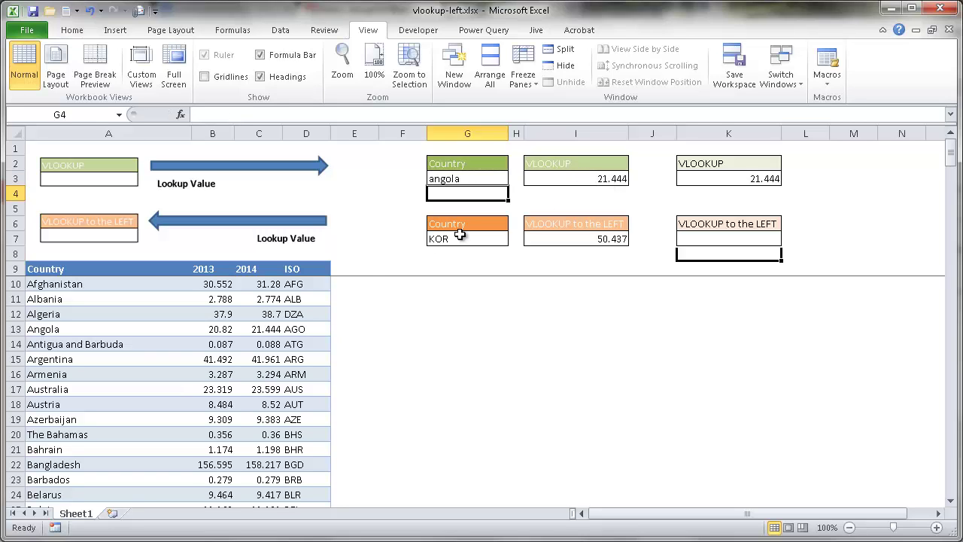
click(258, 329)
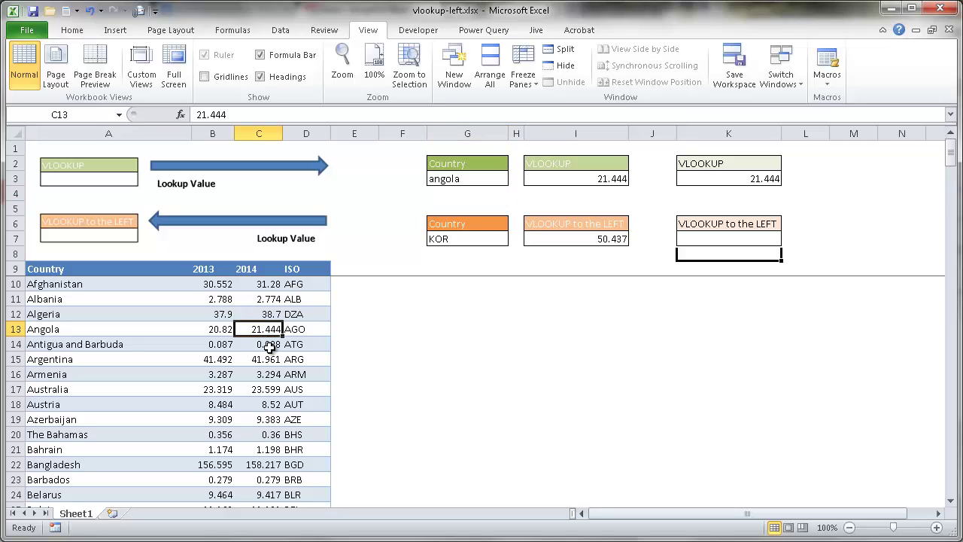
click(708, 182)
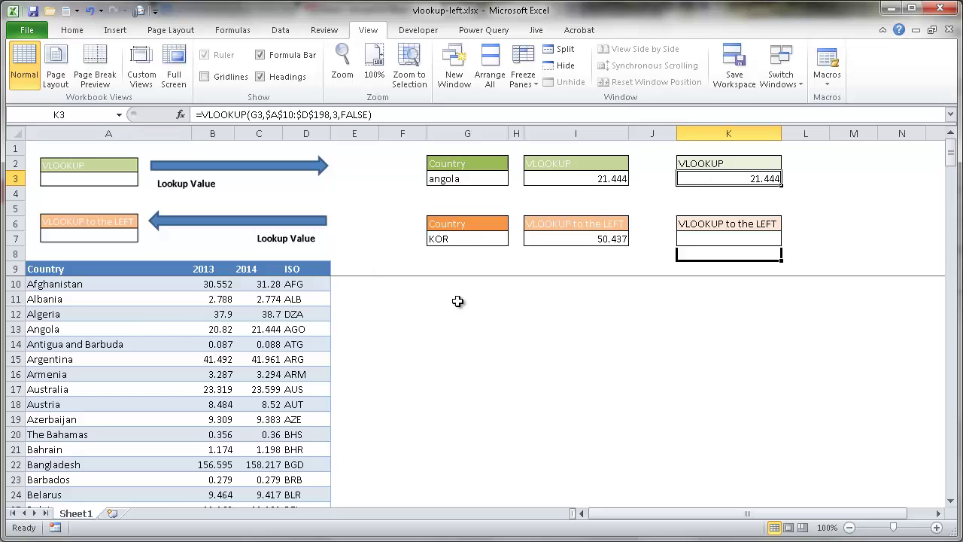
Start a VLOOKUP formula in K7 with the ISO code in G7 as the lookup value.
click(697, 237)
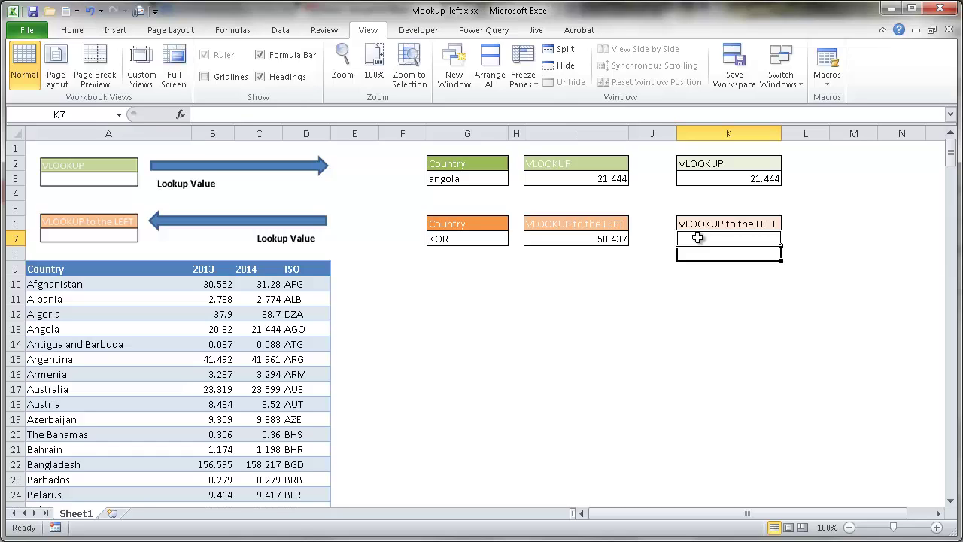
text(=vl)
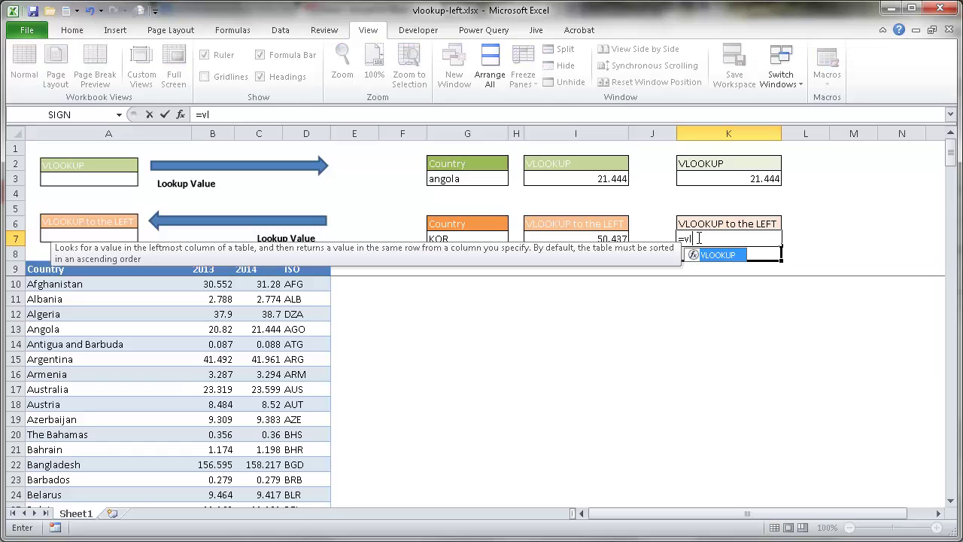
text(ook)
key(Tab)
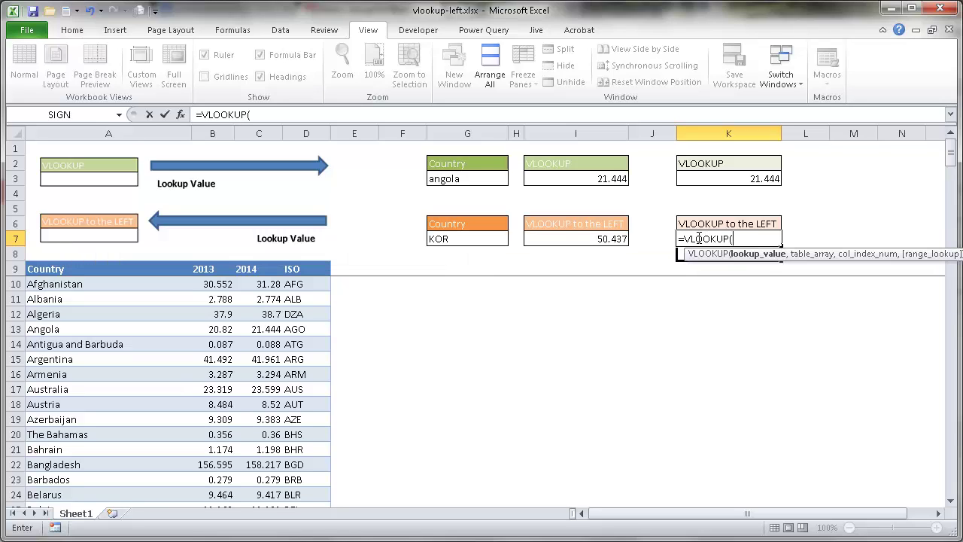
click(474, 238)
text(,)
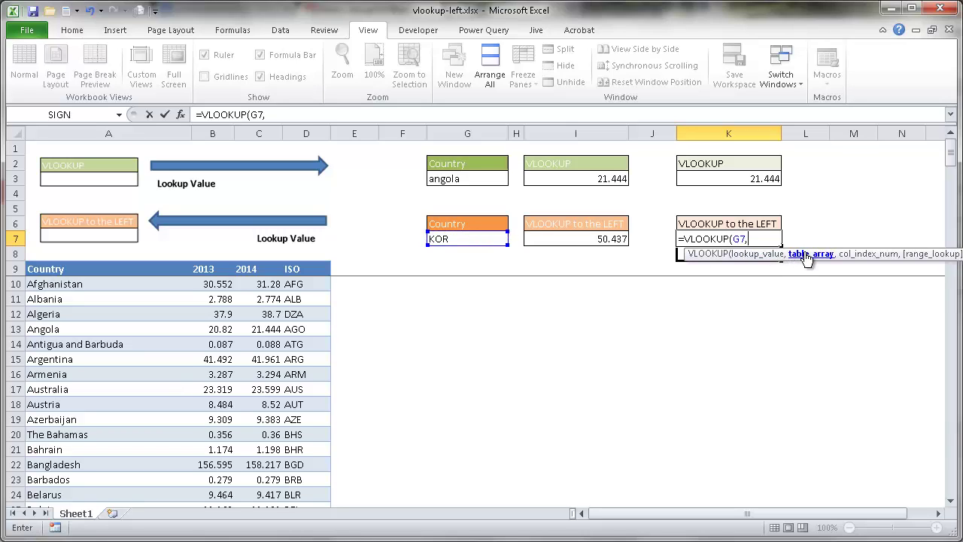
Nest a CHOOSE function as the K7 VLOOKUP's table array, with the array constant {1,2} as its index number.
text(choose)
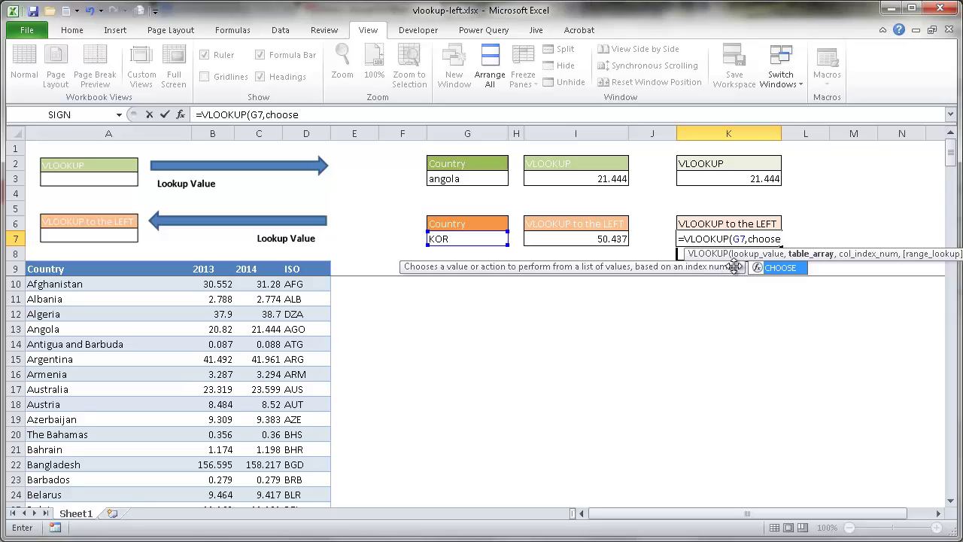
text(()
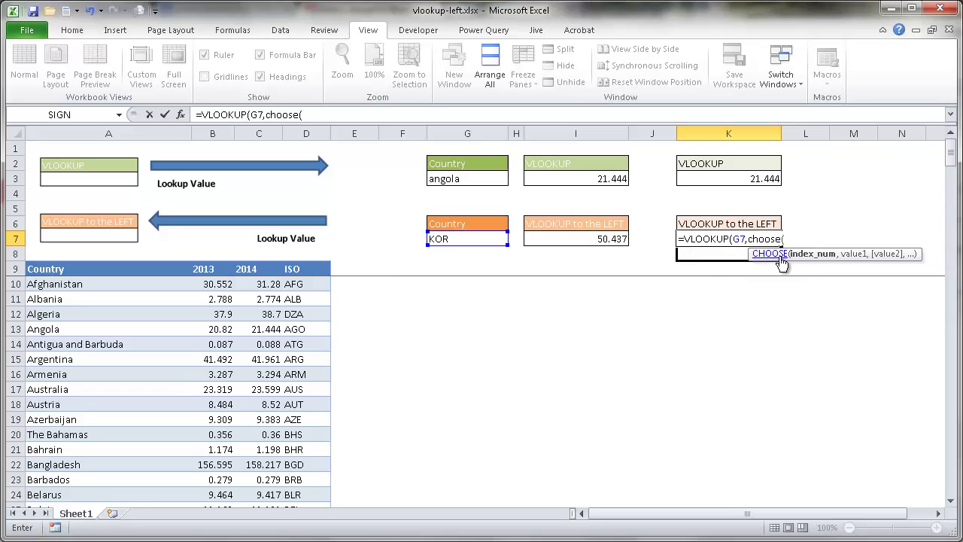
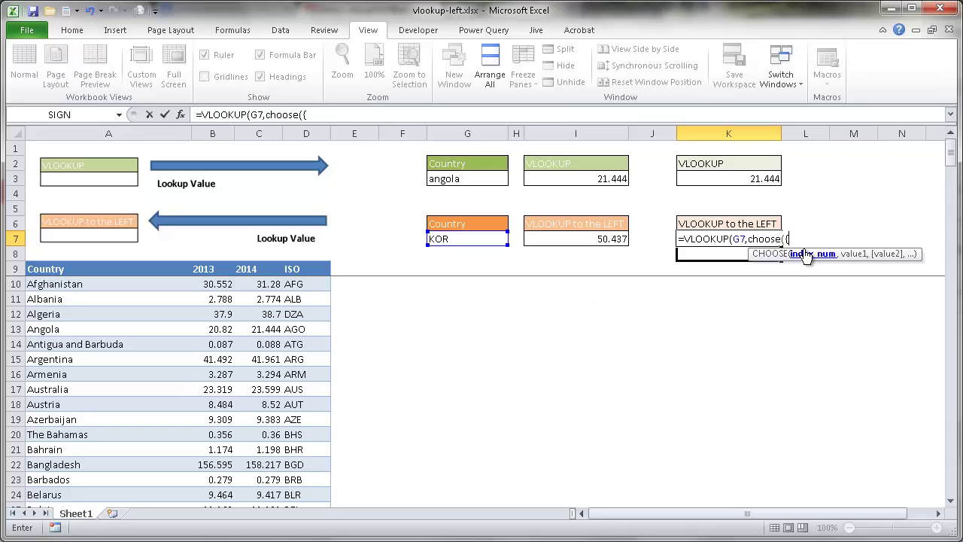
text(1,2)
text(,)
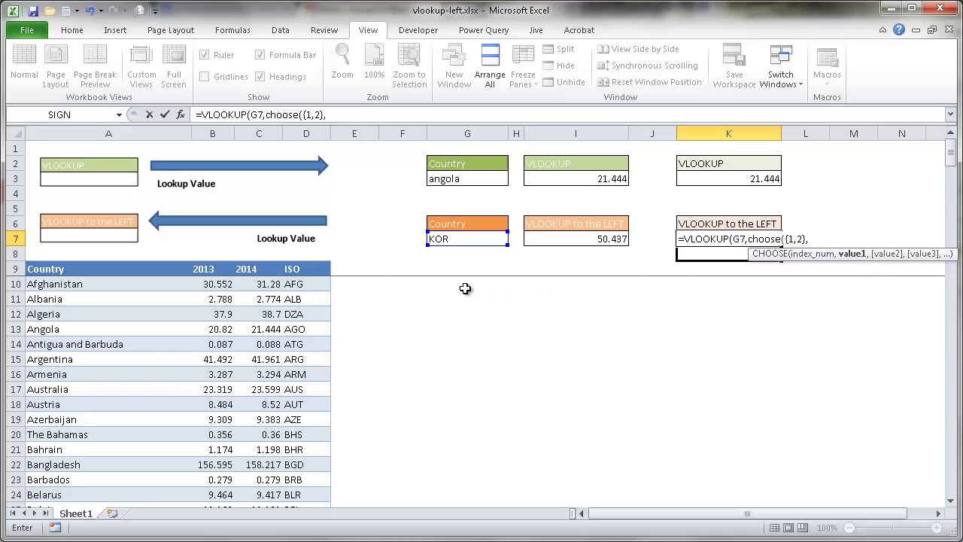
Set CHOOSE's first value to the full ISO code column as the absolute reference $D$10:$D$198.
click(310, 283)
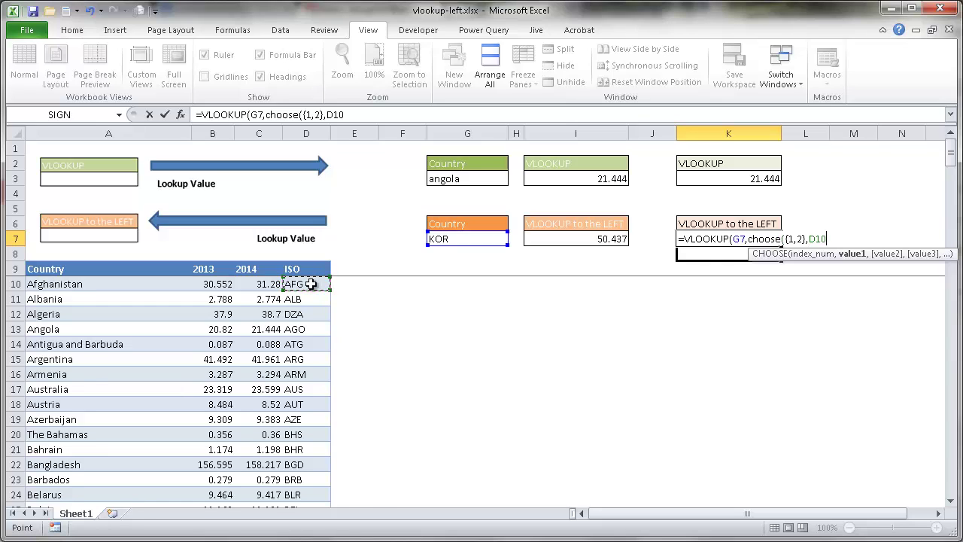
key(ctrl+shift+Down)
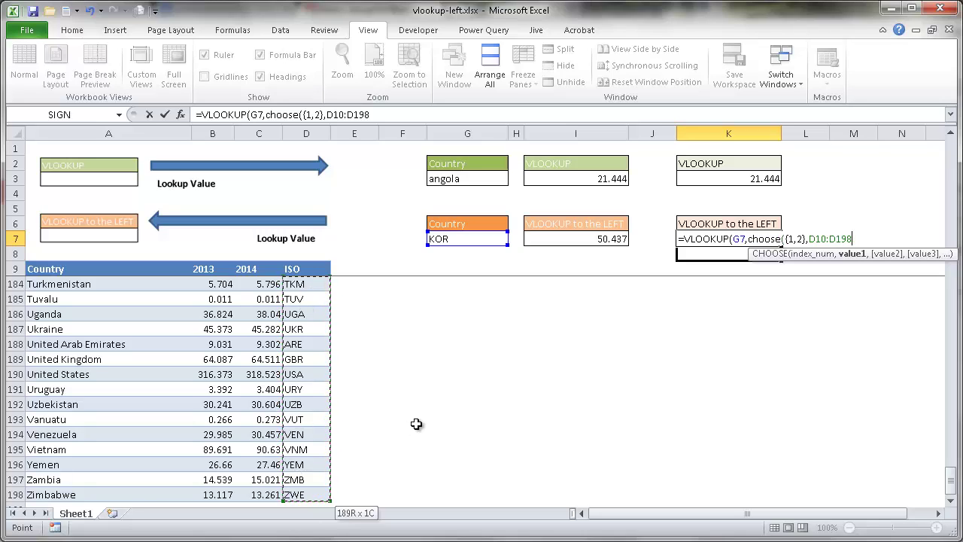
key(F4)
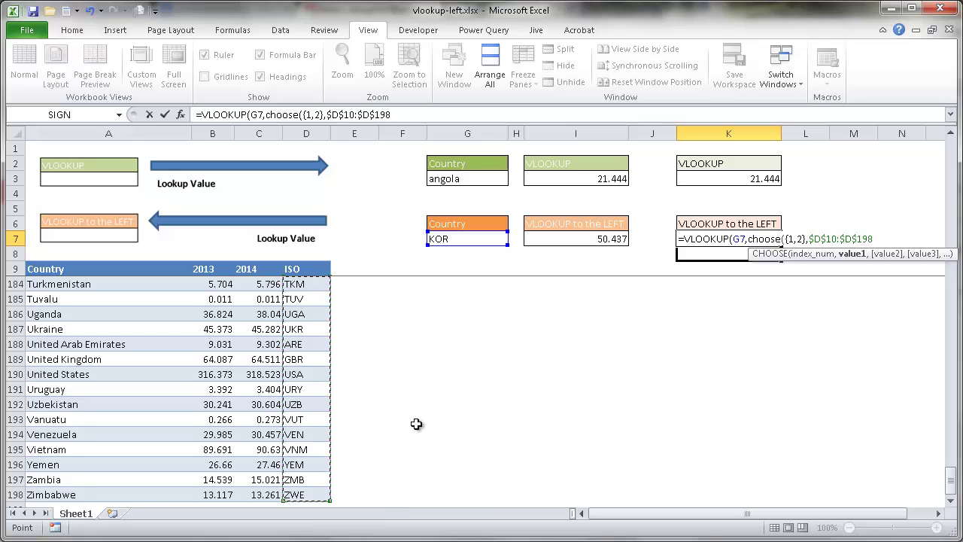
text(,)
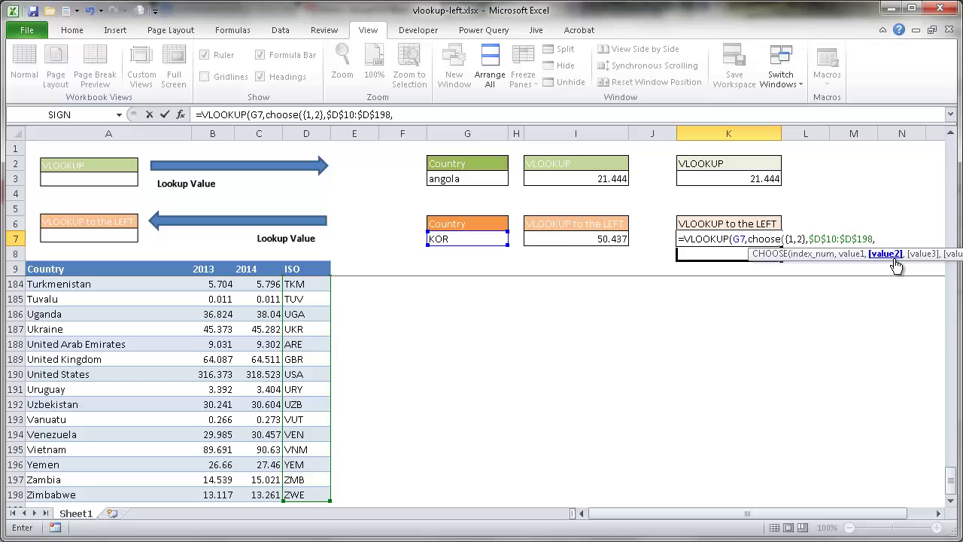
Set CHOOSE's second value to the 2014 column range $C$10:$C$97 as an absolute reference and close the CHOOSE function.
drag(950, 485, 925, 82)
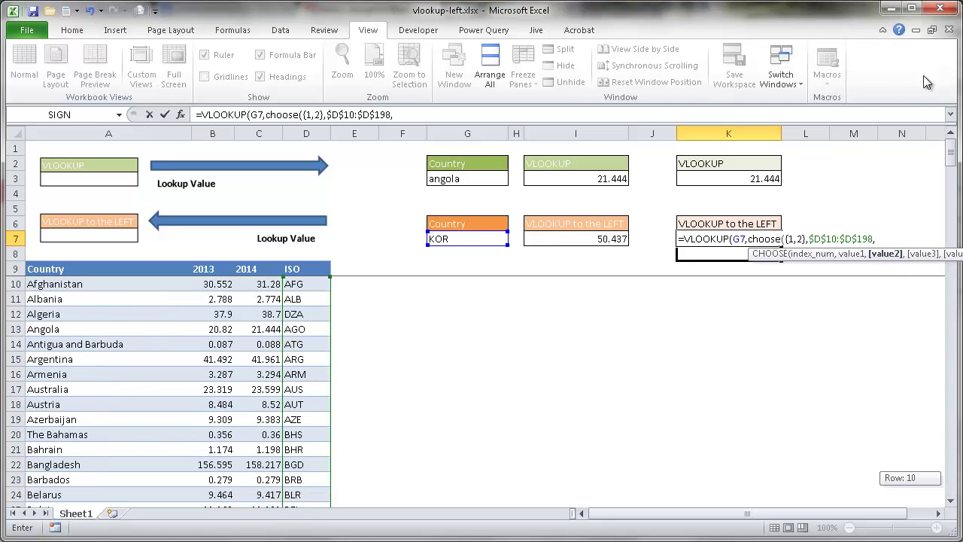
click(261, 284)
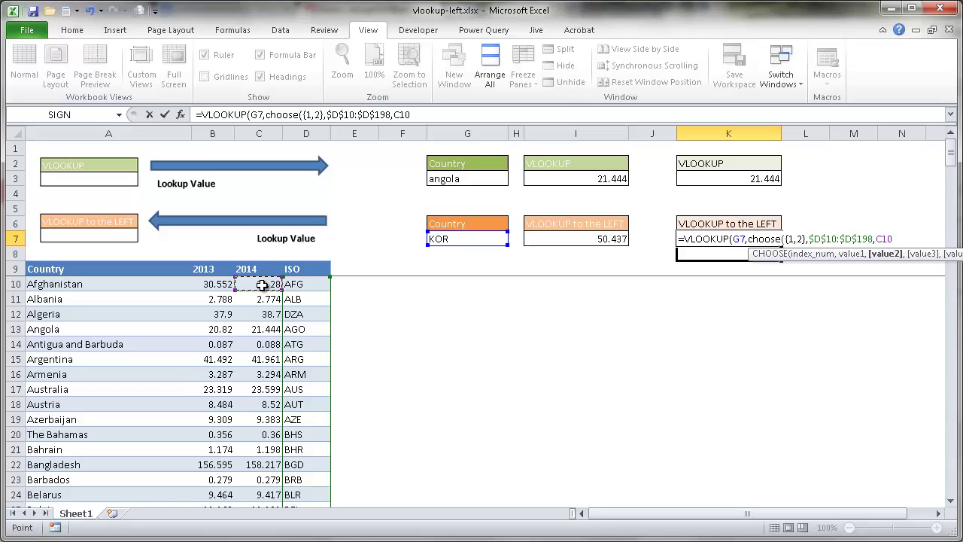
drag(262, 285, 259, 497)
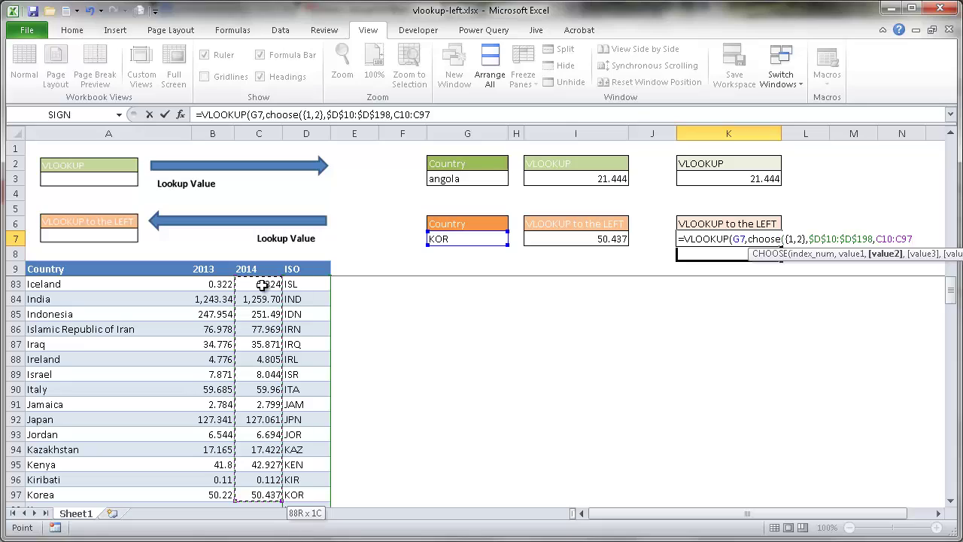
key(F4)
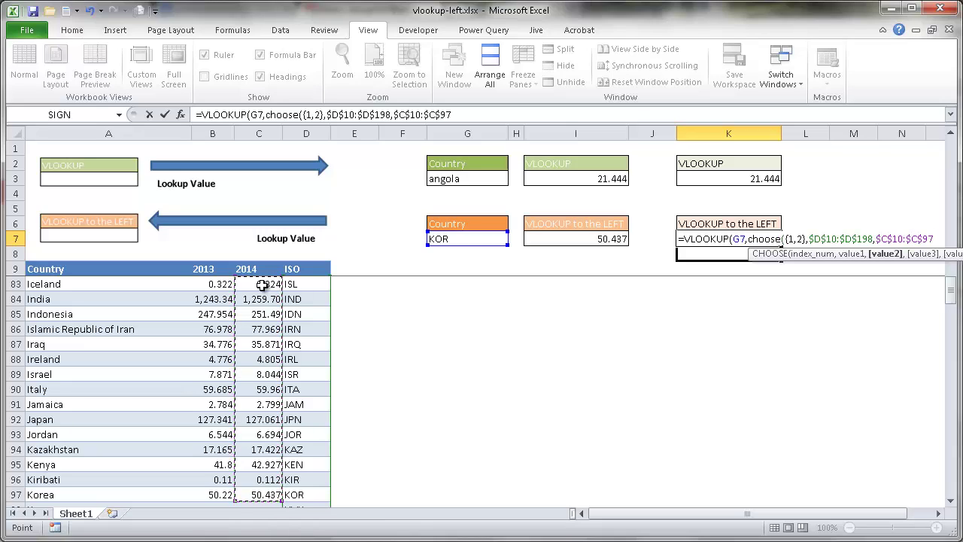
text())
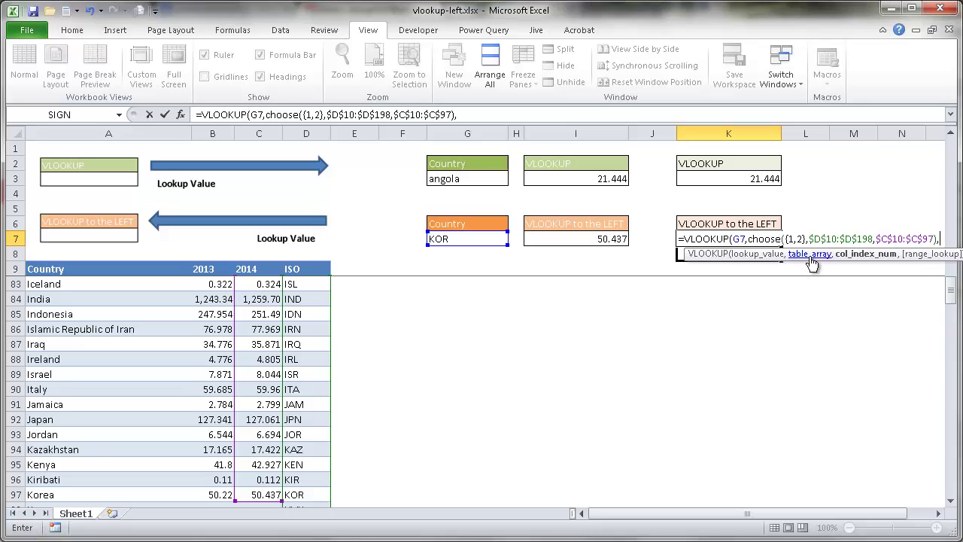
text(,)
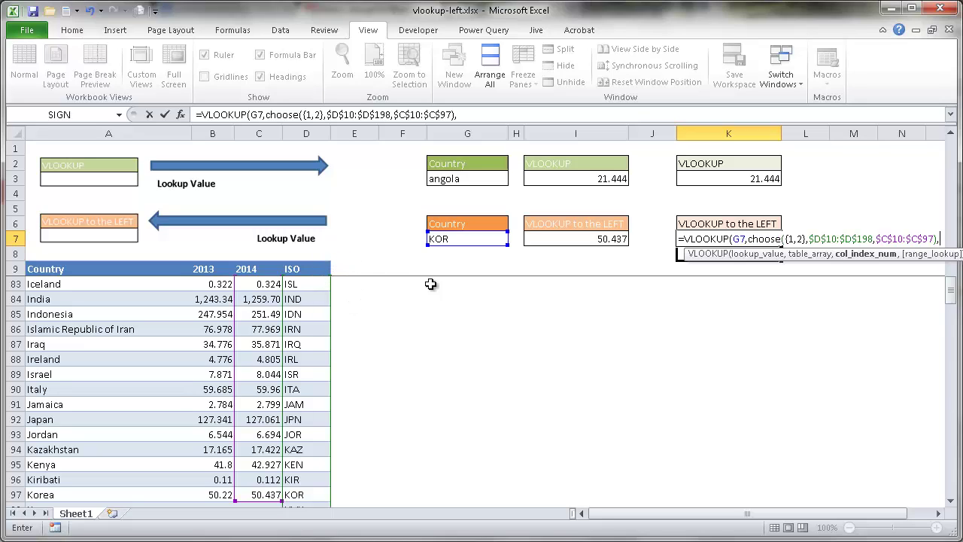
Correct the end of the 2014 range in the K7 formula so that it reads $C$10:$C$198.
click(934, 238)
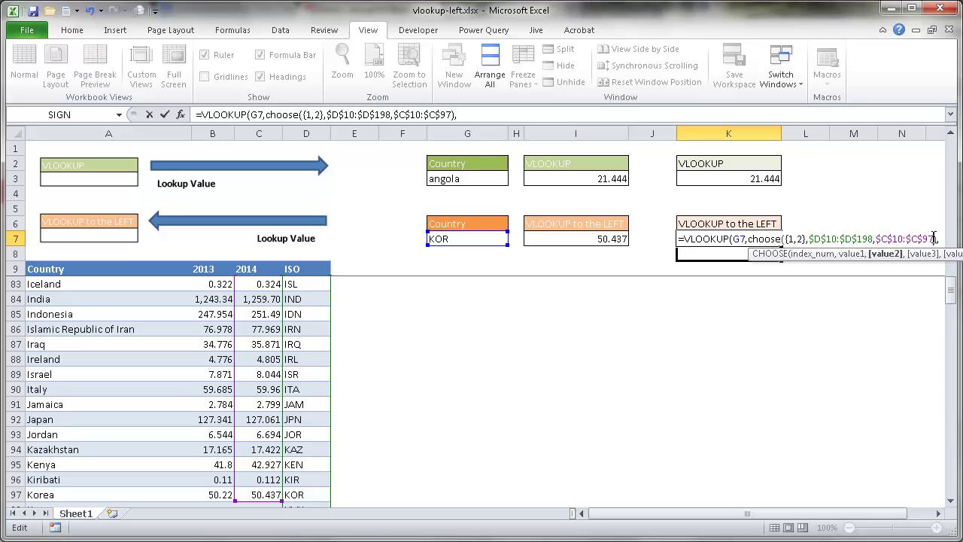
key(BackSpace)
key(BackSpace)
text(19)
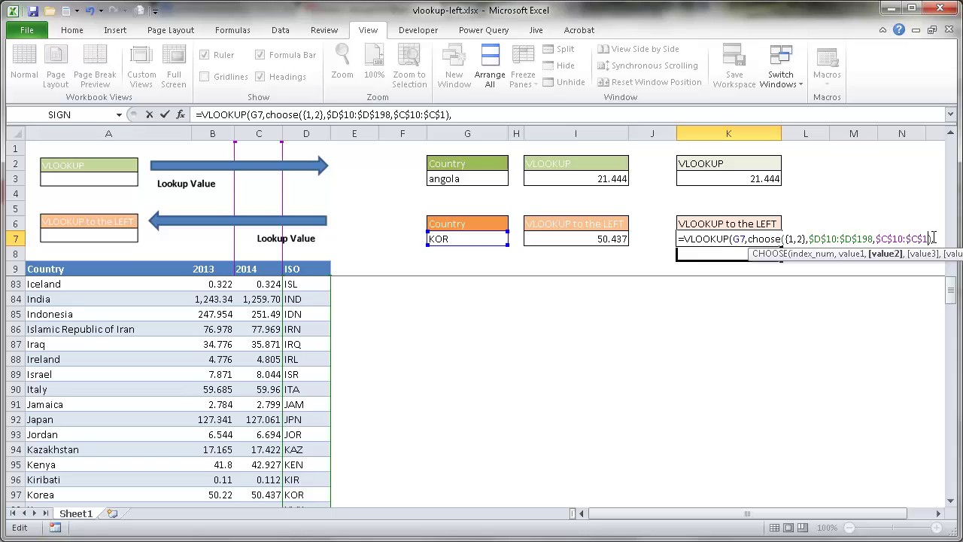
text(8)
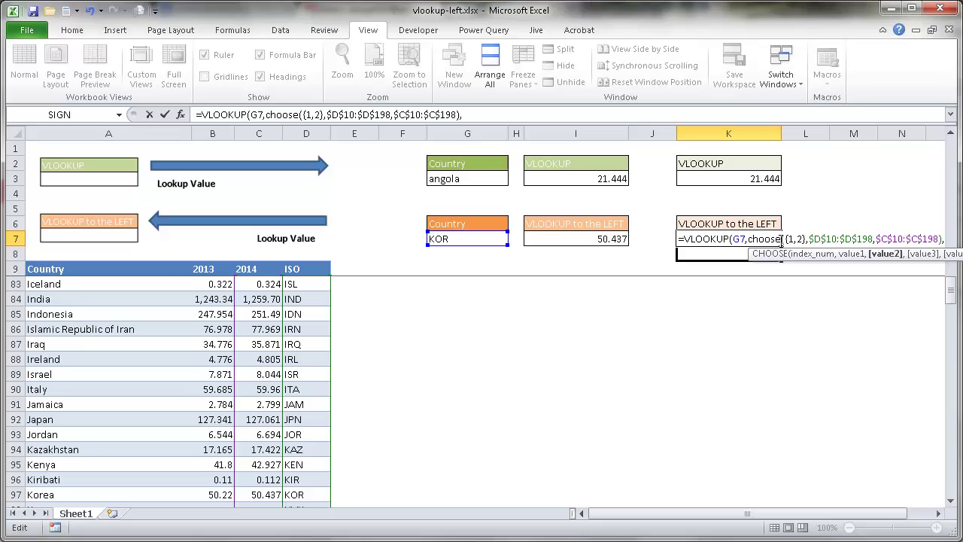
Complete the K7 VLOOKUP with column index 2 and FALSE for an exact match.
click(780, 239)
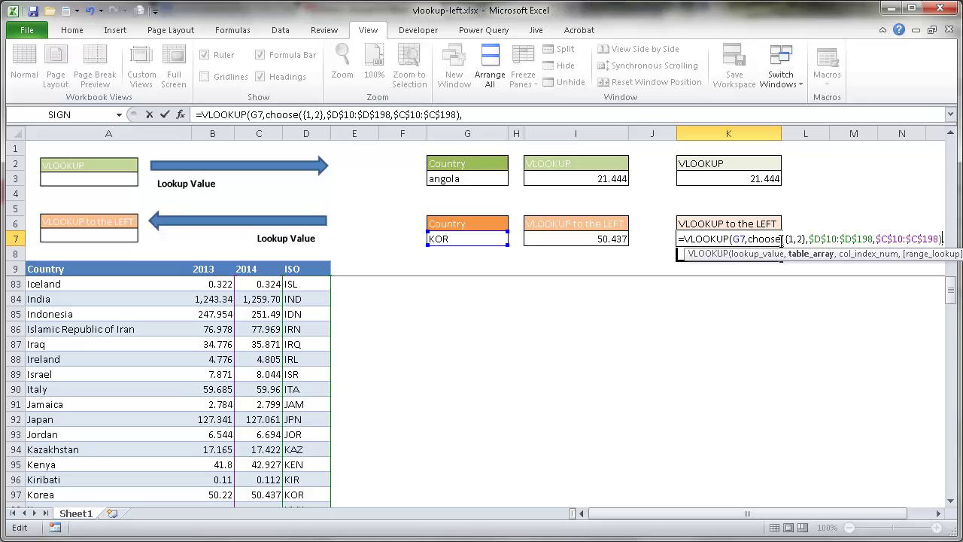
key(End)
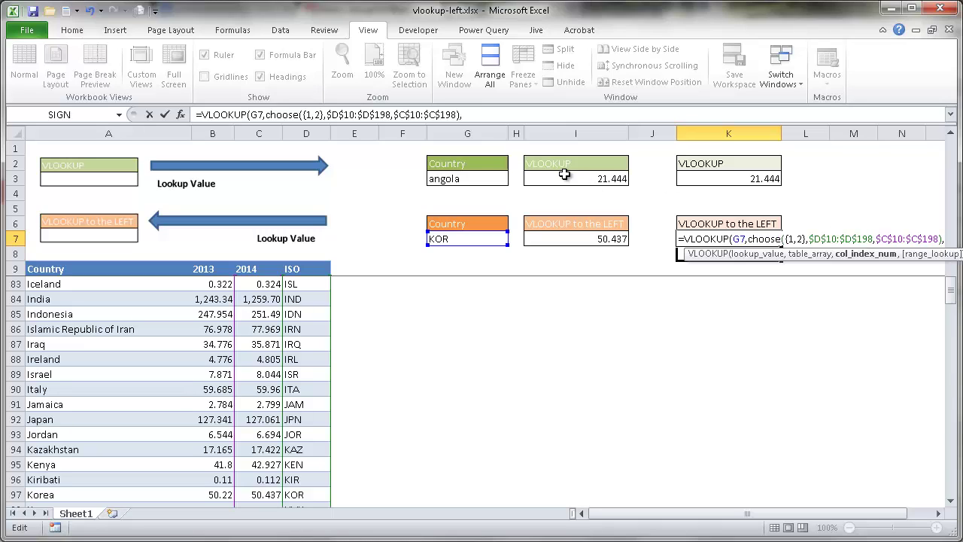
click(469, 112)
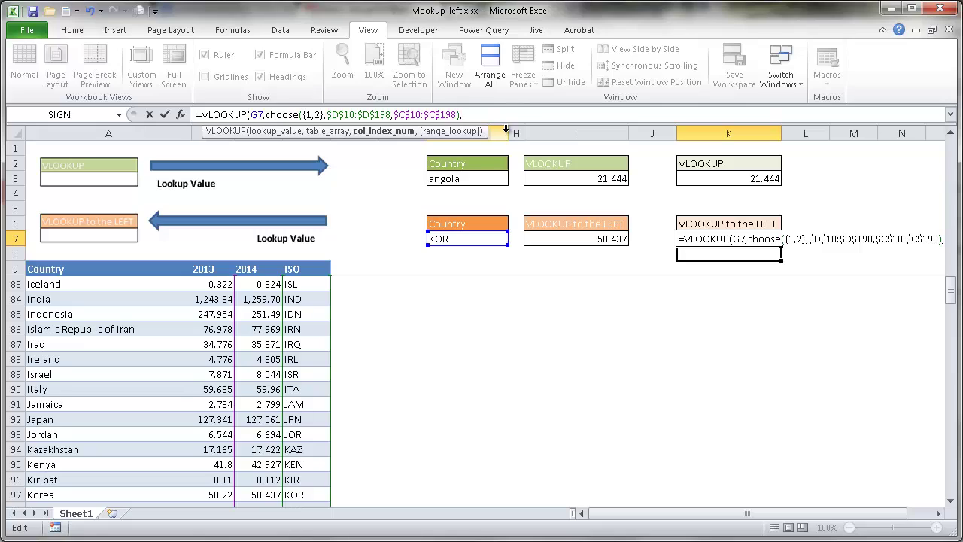
text(2)
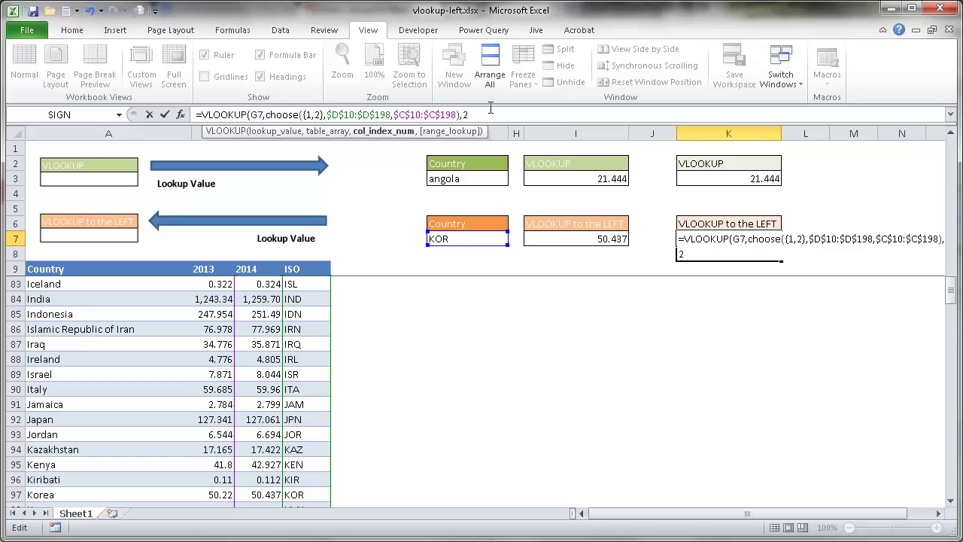
text(,)
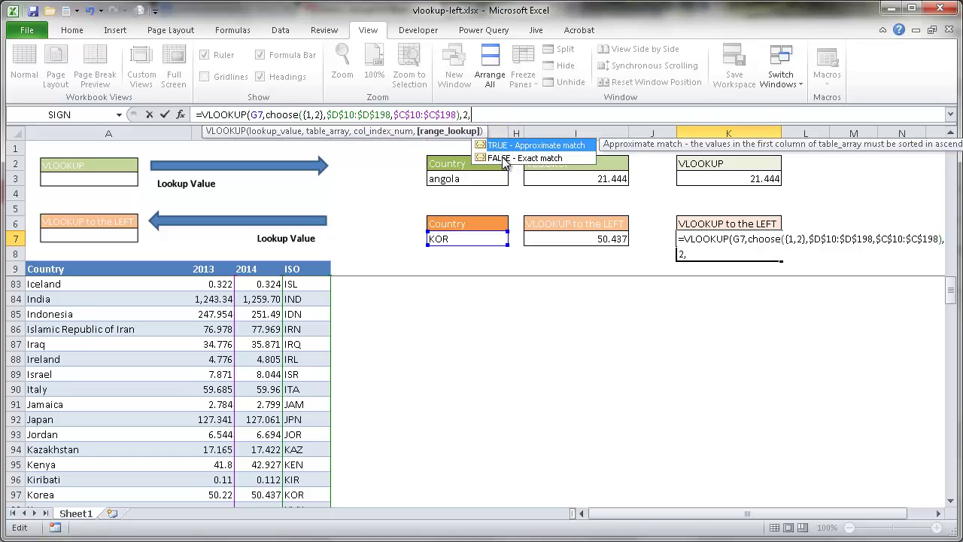
double_click(506, 158)
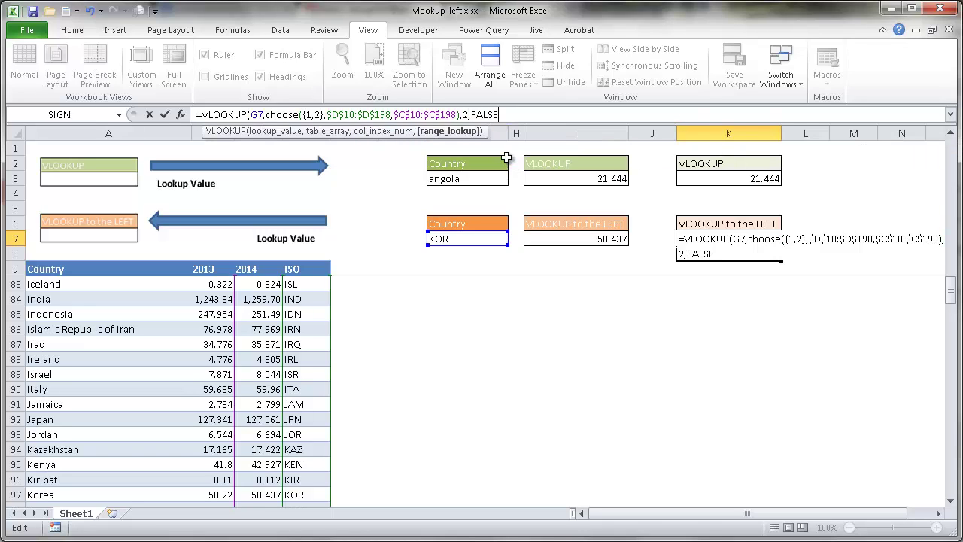
text())
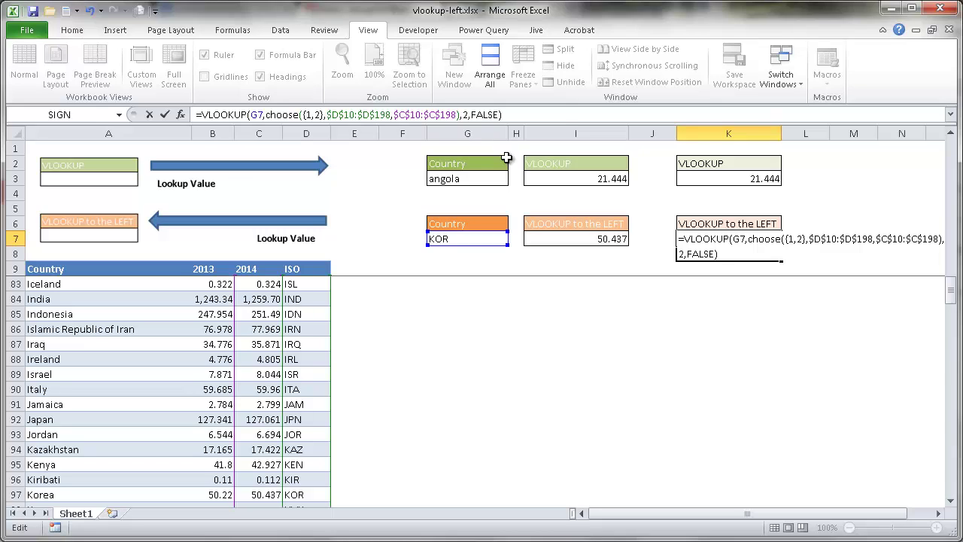
key(Return)
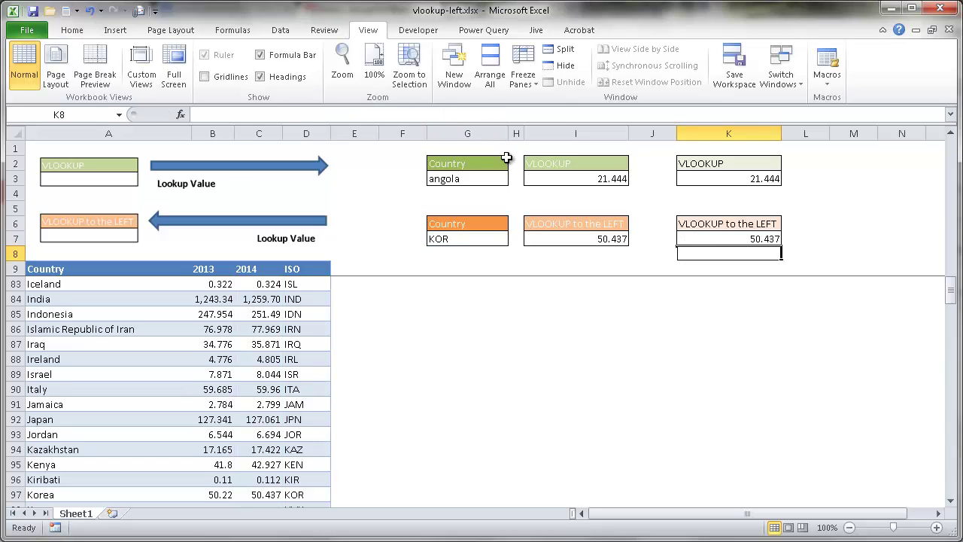
Change the lookup code in G7 to aus and check K7 against Australia's 2014 figure in the table.
click(742, 238)
scroll(726, 240, up, 20)
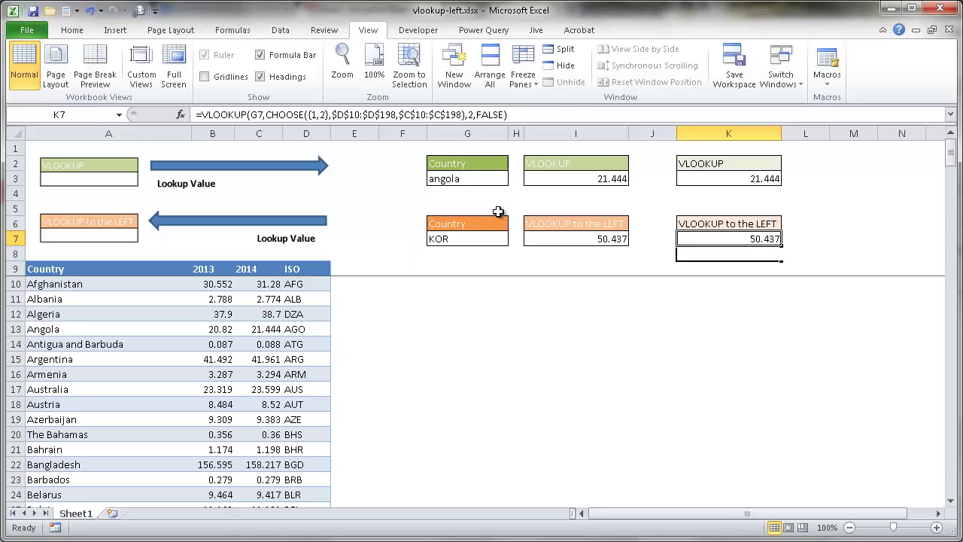
click(471, 239)
text(aus)
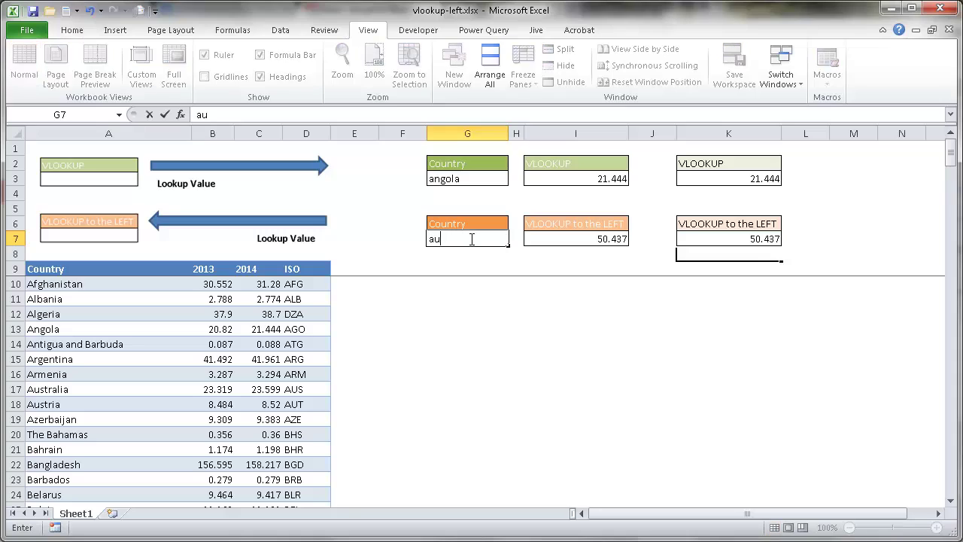
key(Return)
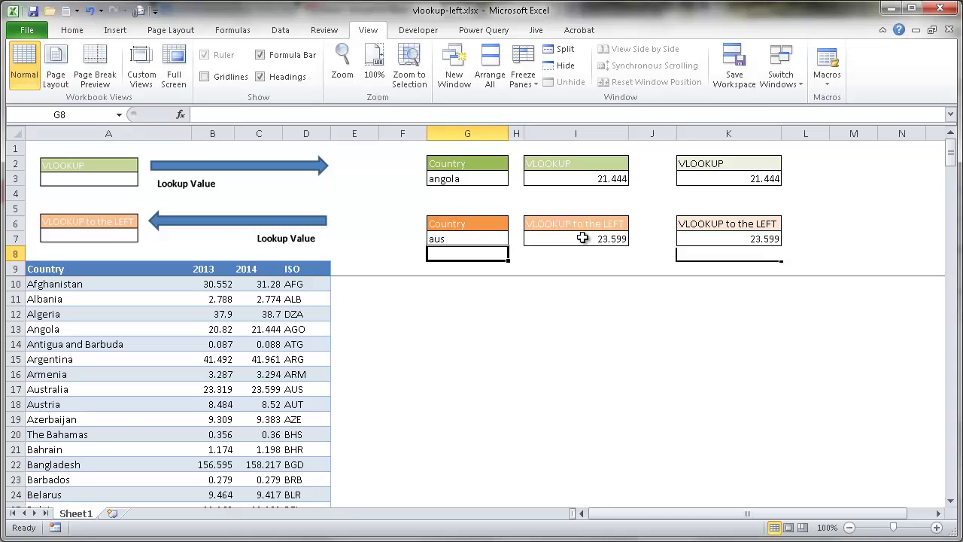
click(259, 393)
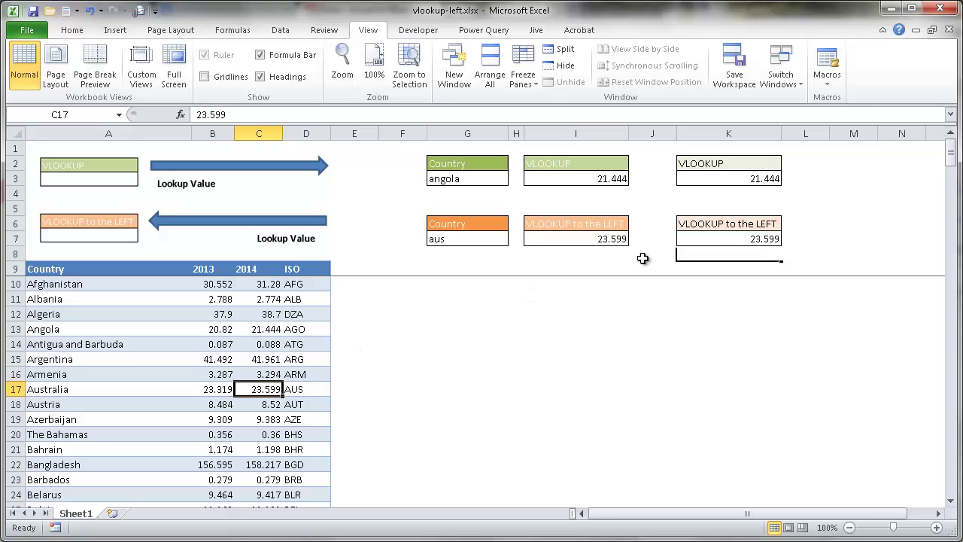
click(719, 238)
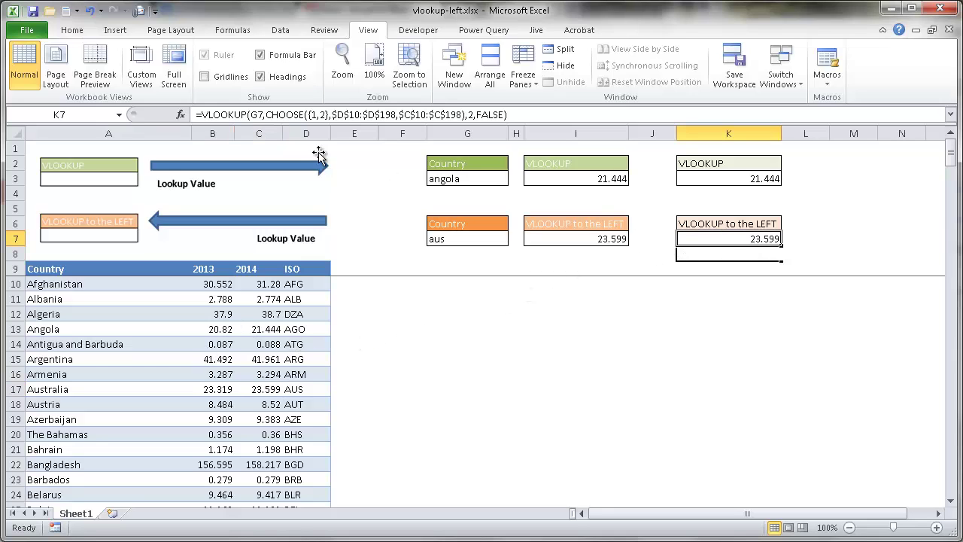